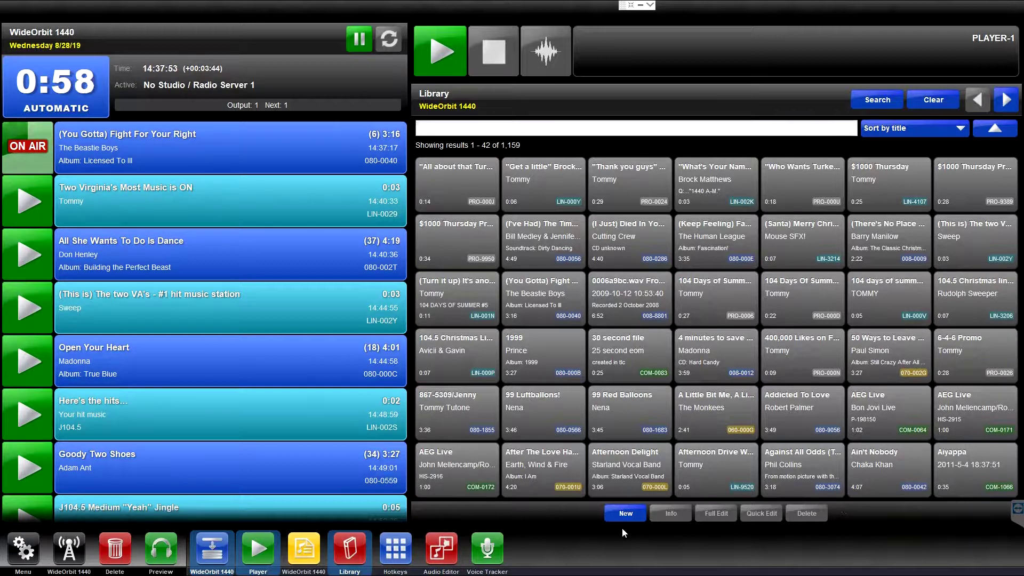
Switch the workspace from the media Library to the Audio Editor.
click(445, 552)
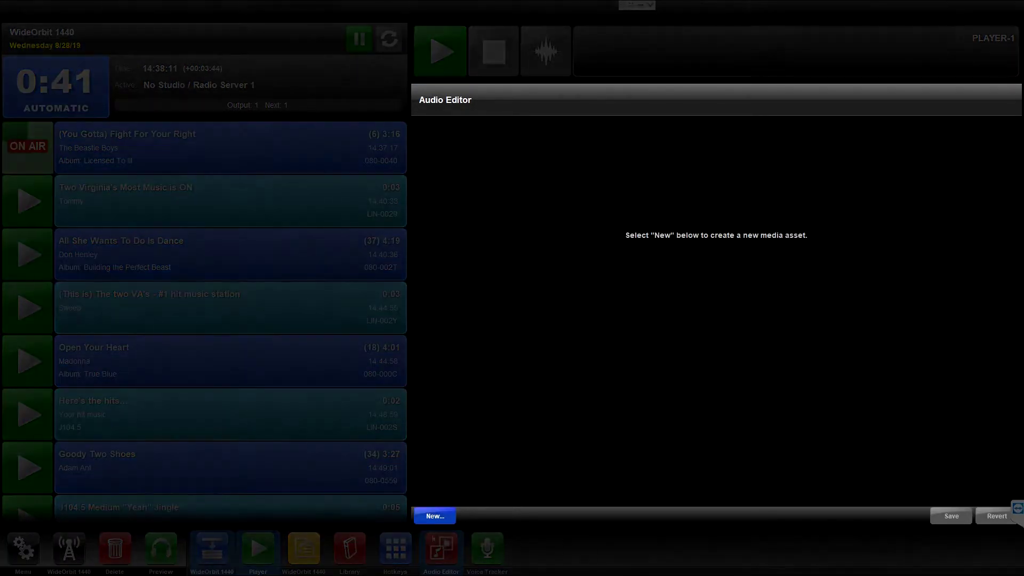
Begin a new media asset to get the Audio, Multi-Station Asset or Rotator choice.
click(432, 517)
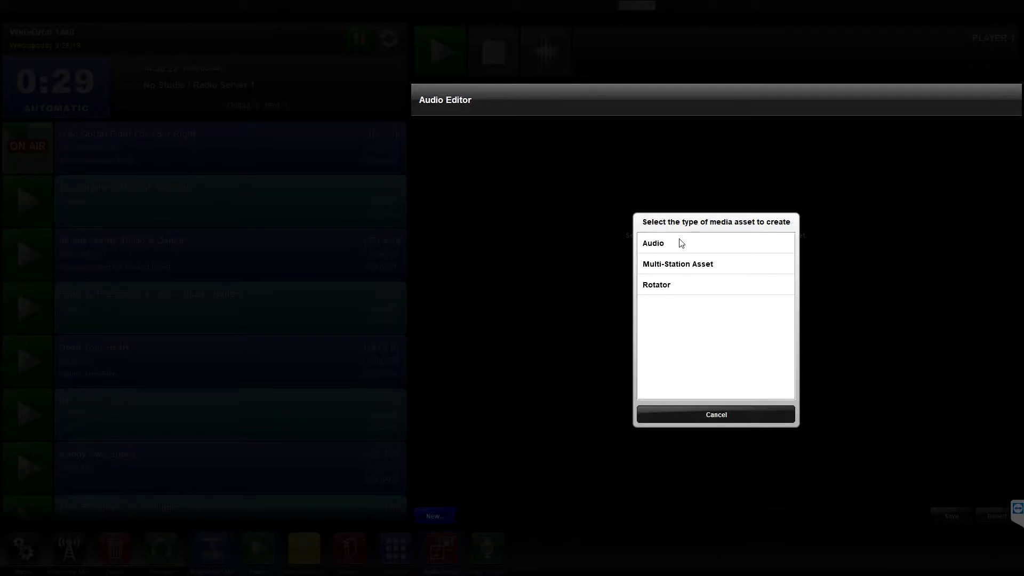
Pick Audio as the asset type, then create a new empty Rotator instead.
click(683, 242)
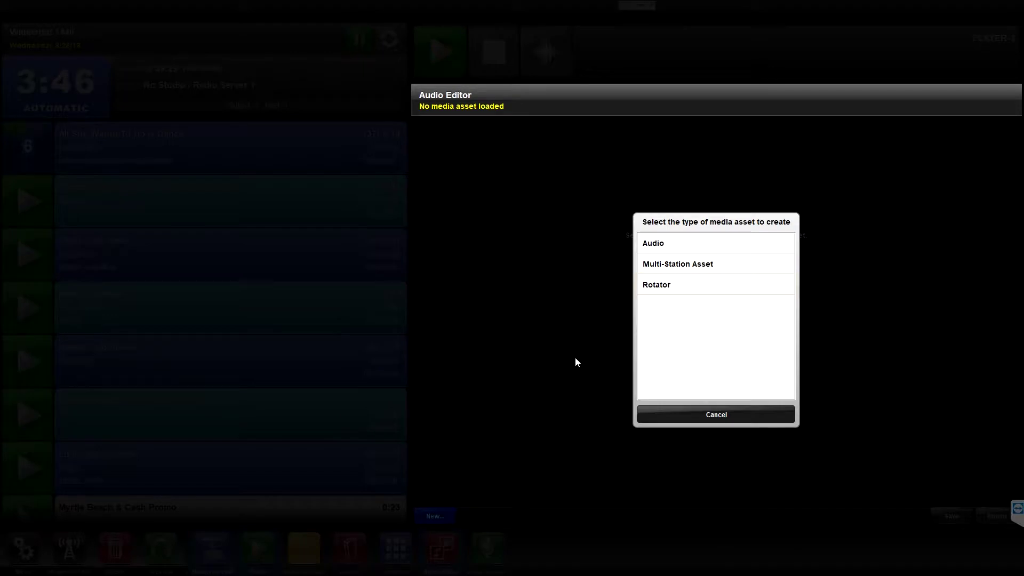
click(657, 286)
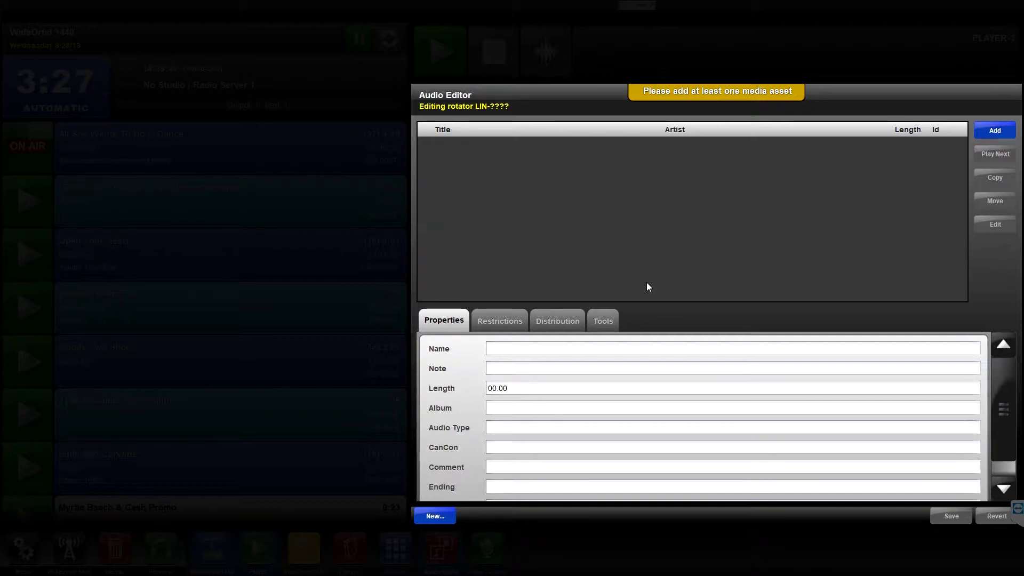
Dismiss the add-media reminder and preview asset 080-0566, '99 Luftballons!', from the start.
click(674, 94)
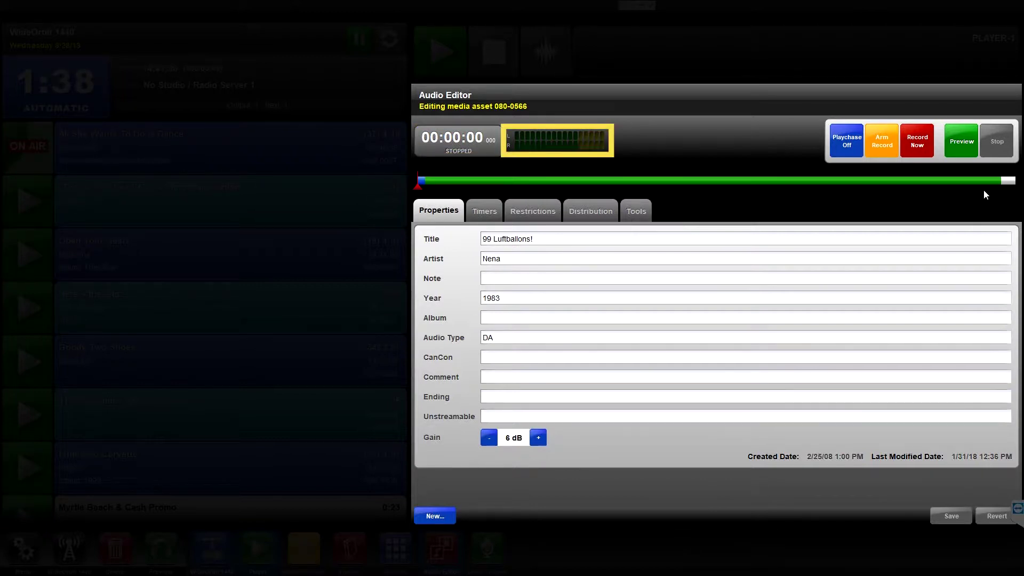
click(970, 143)
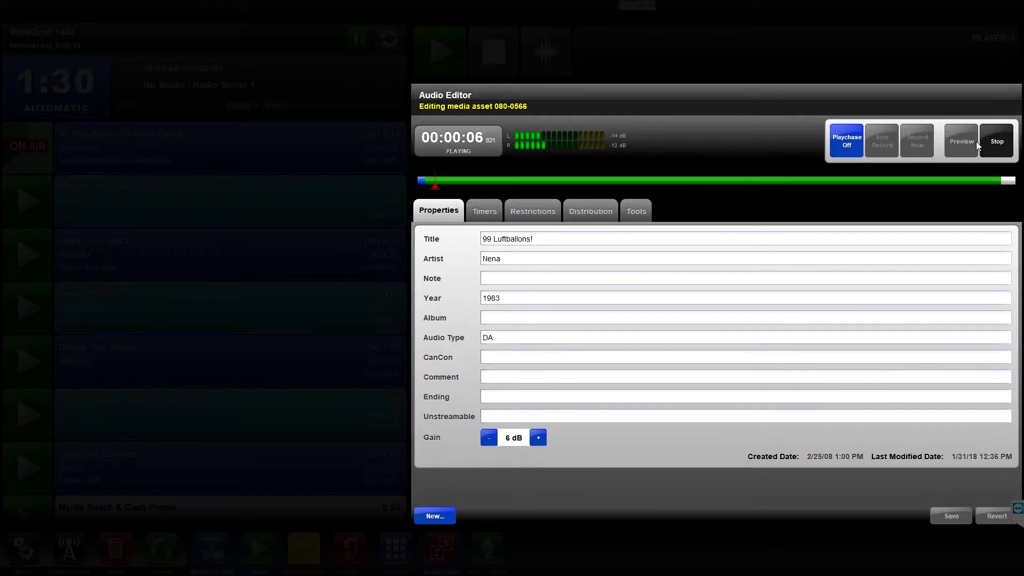
Stop the preview, check Playchase Off and Arm Record, then replay briefly and stop at 00:00:00.
click(990, 136)
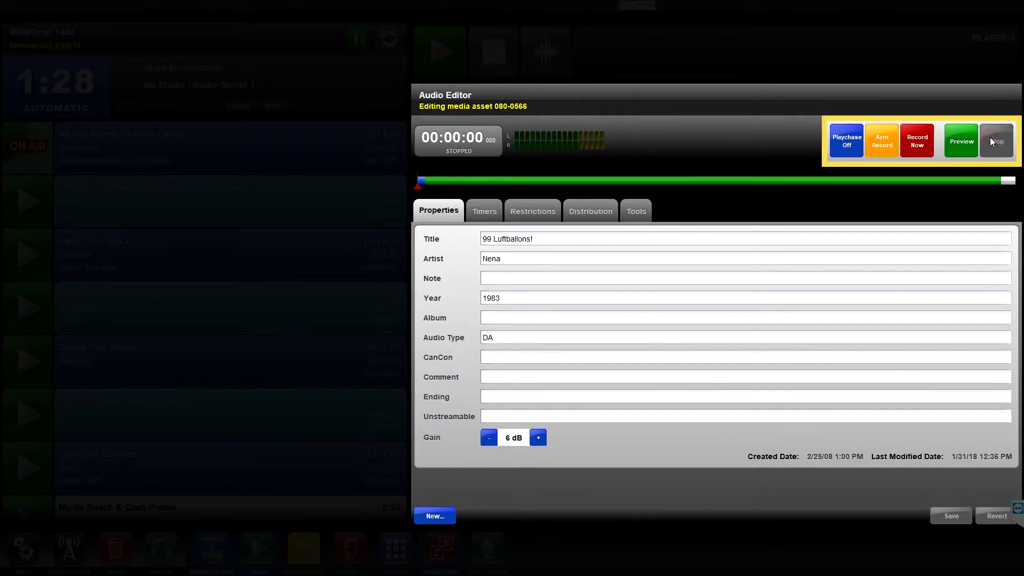
click(851, 144)
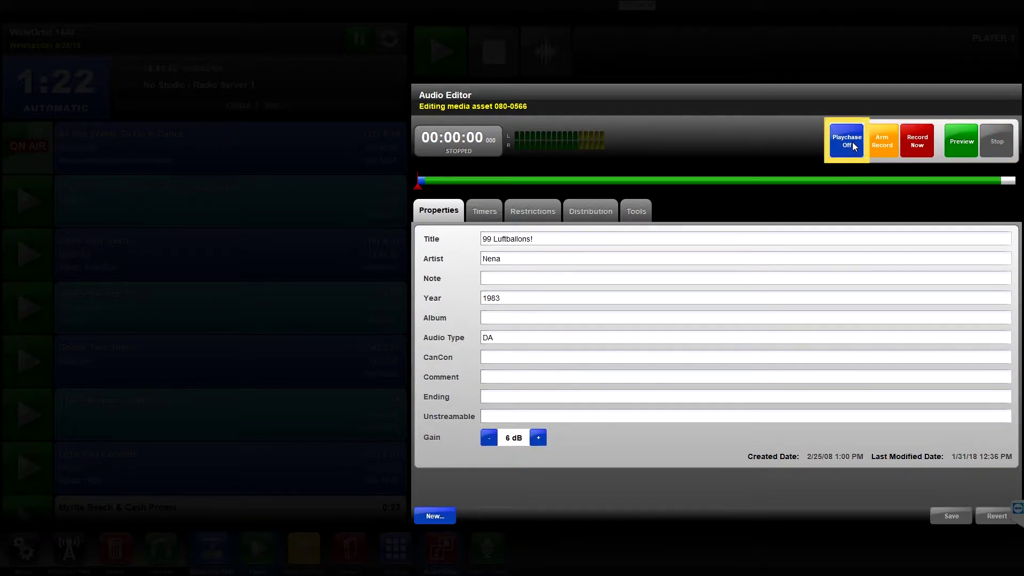
click(885, 153)
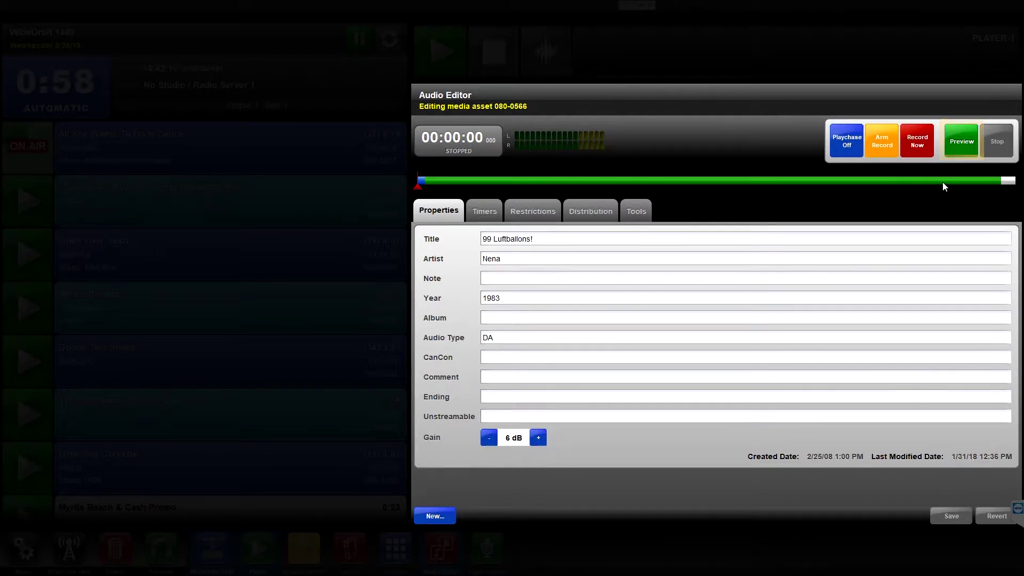
click(962, 148)
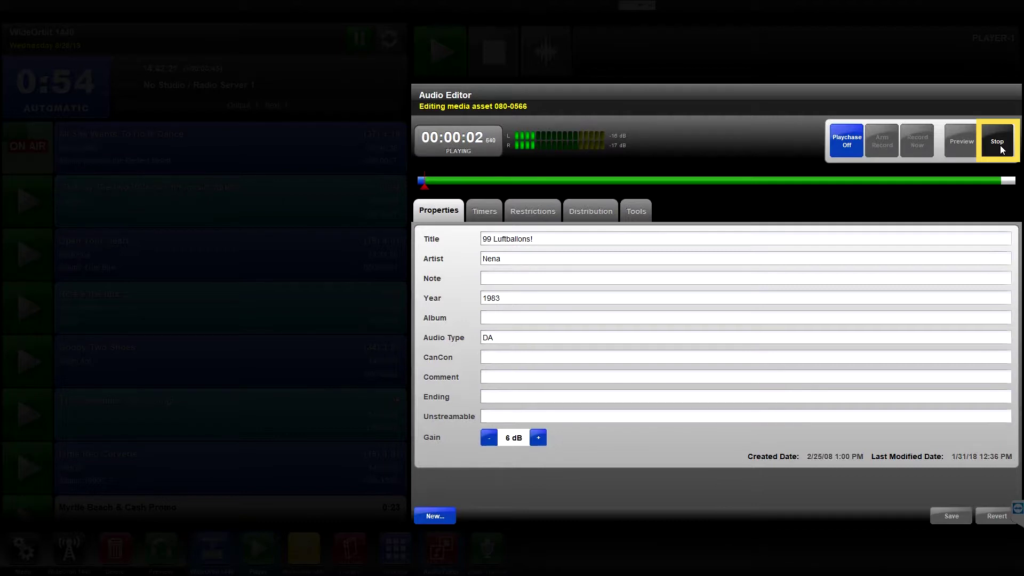
click(1001, 150)
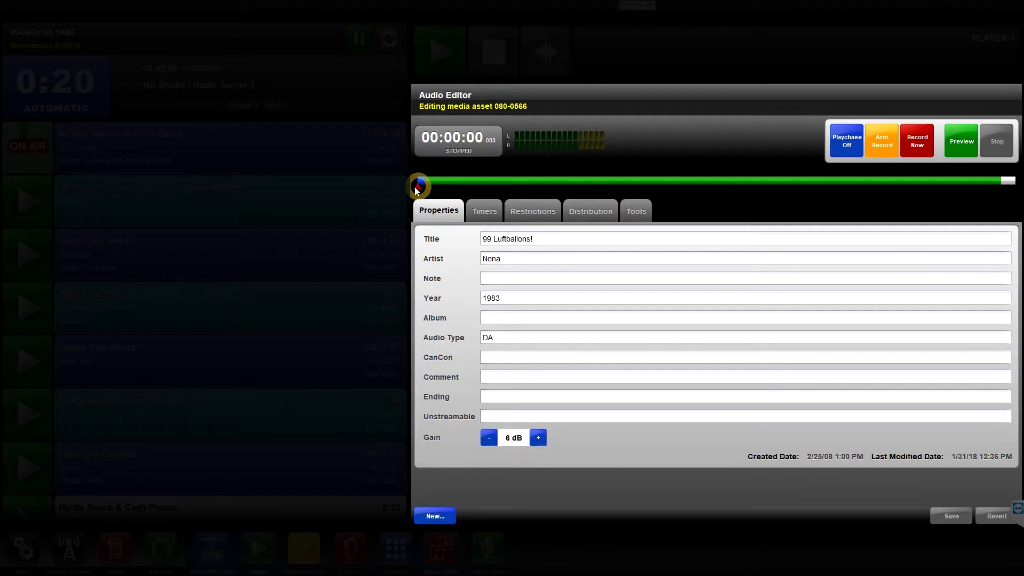
Drag the playhead to about 00:01:04 and bring up the Timers page.
drag(419, 190, 585, 193)
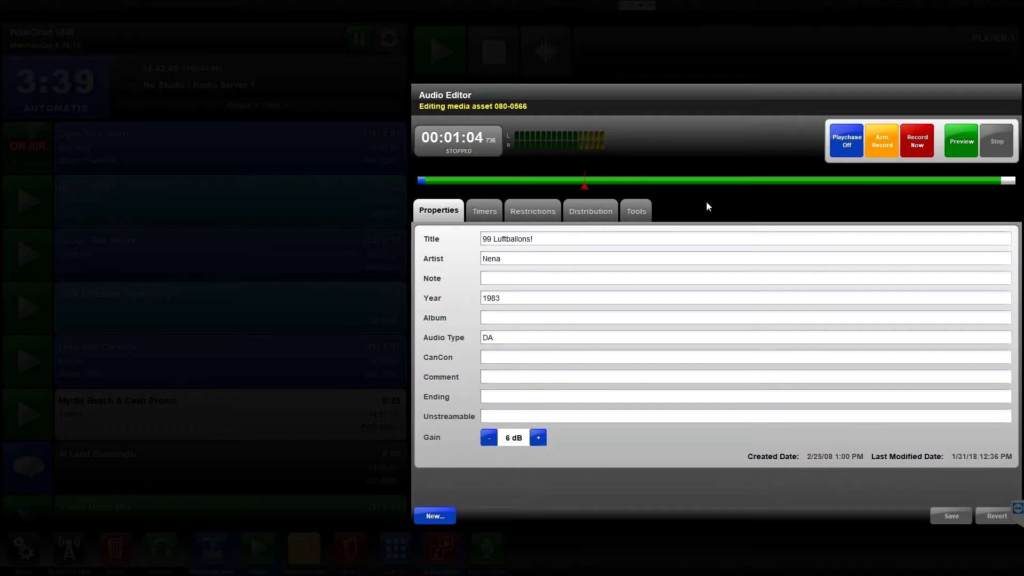
click(485, 214)
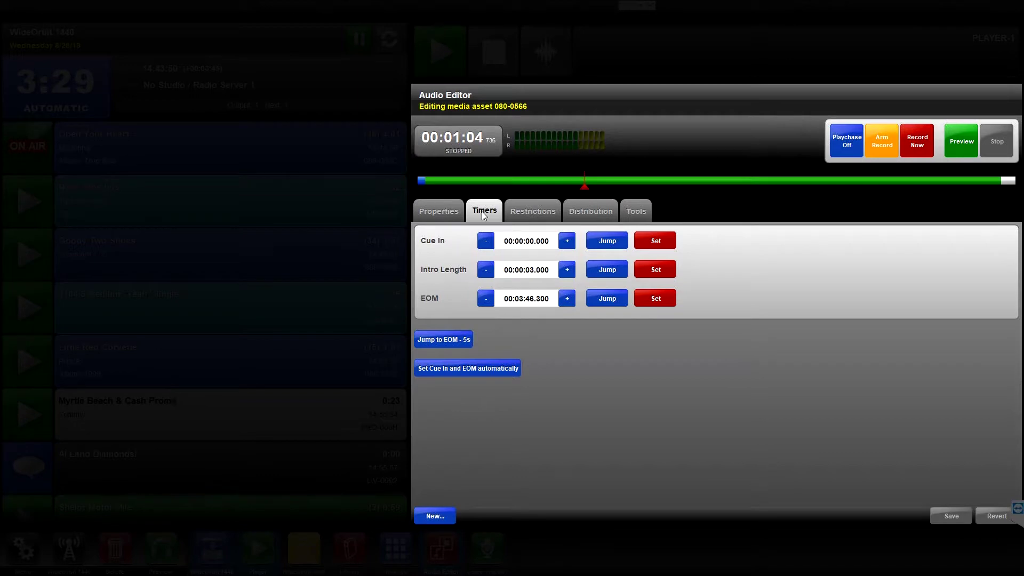
Nudge Cue In later and back to 00:00:00, then auto-set Cue In and EOM (00:03:51.800).
click(567, 241)
click(567, 242)
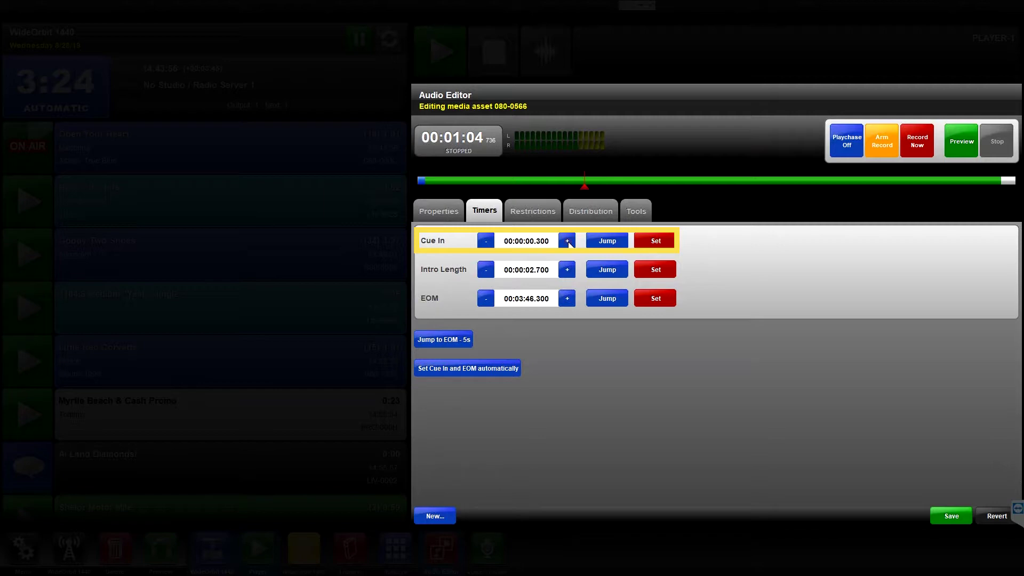
click(489, 245)
click(490, 245)
click(490, 246)
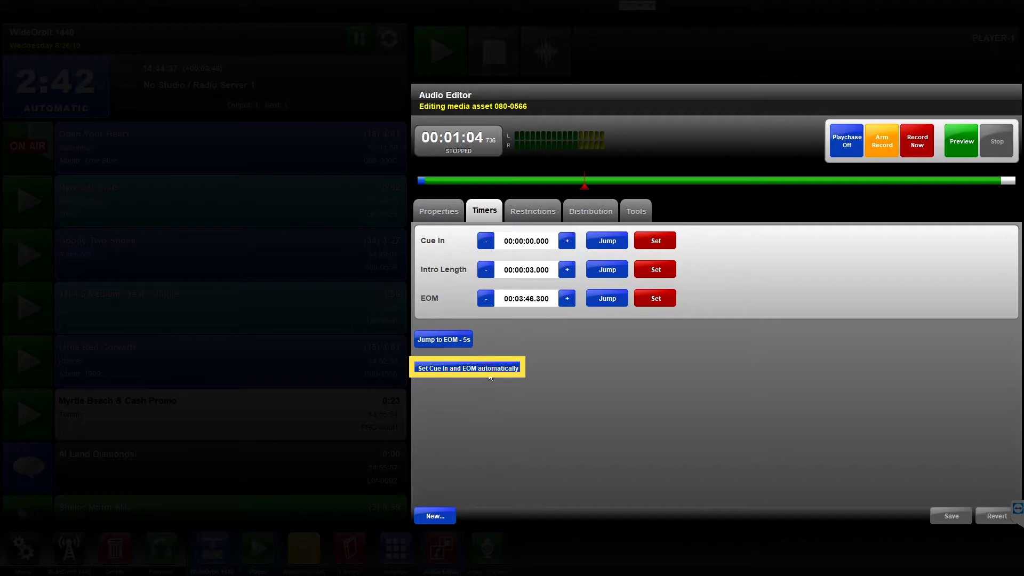
click(490, 373)
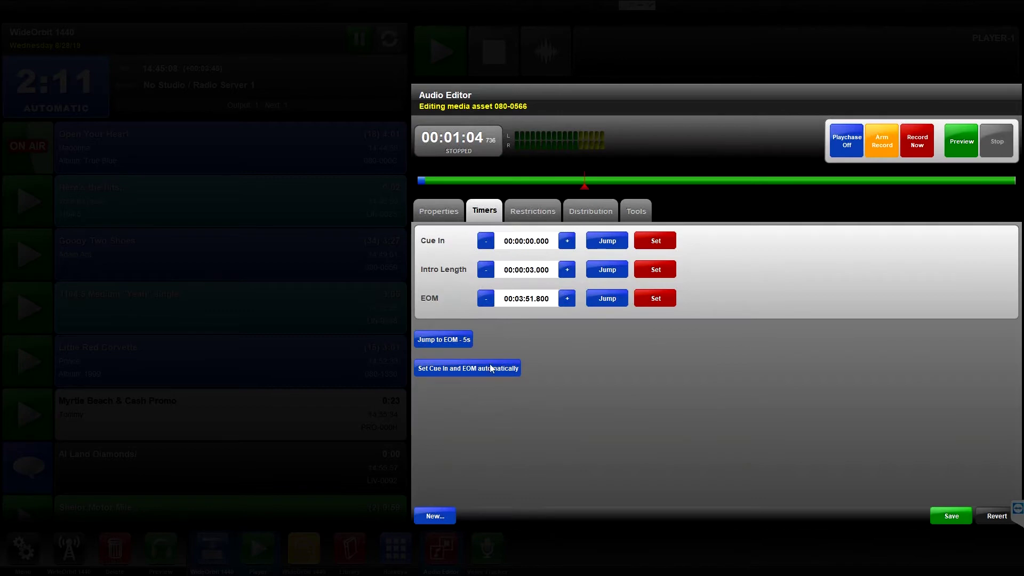
On Restrictions, toggle Do not play before/after on and off, leaving both unset.
click(513, 216)
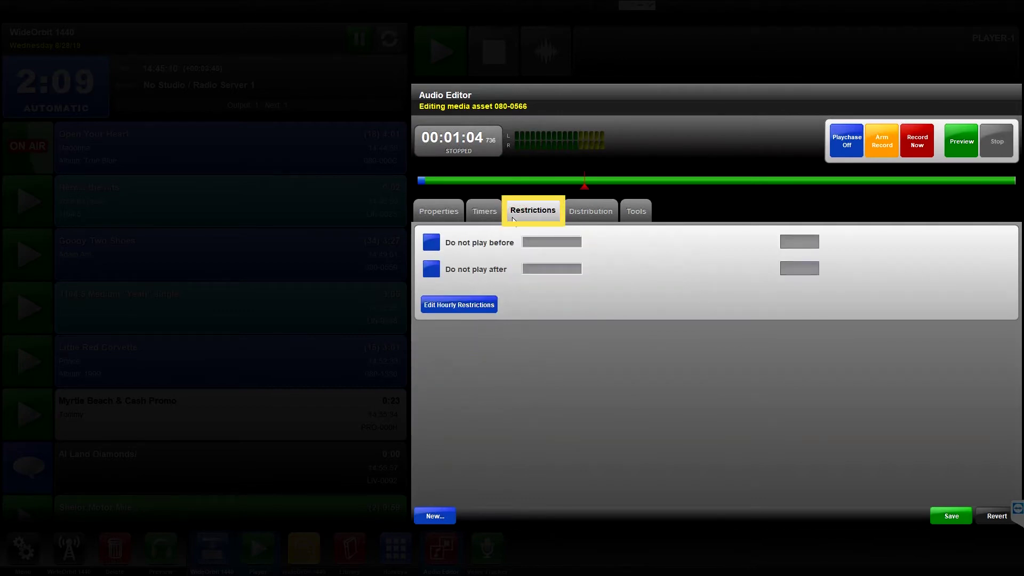
click(431, 242)
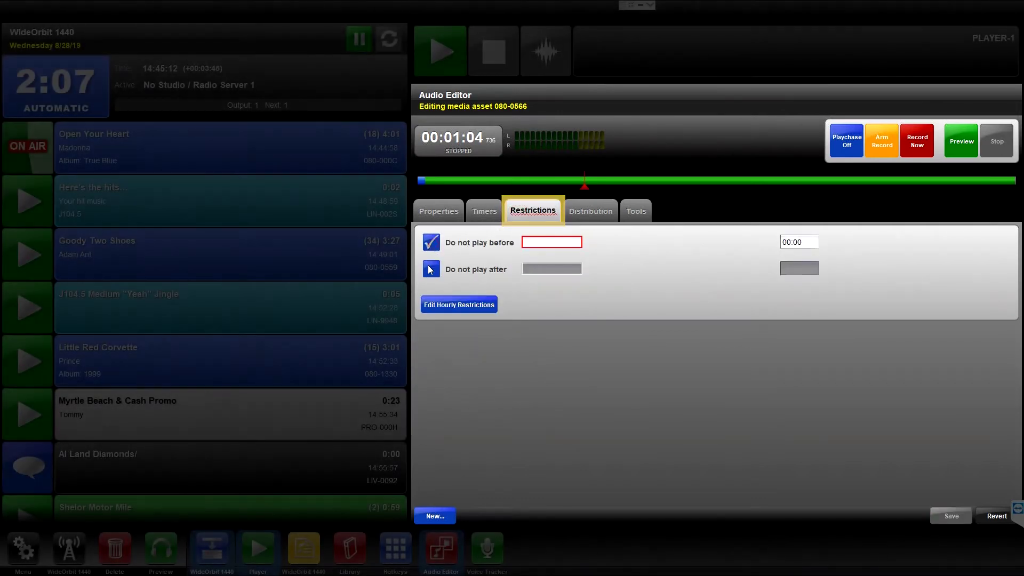
click(431, 269)
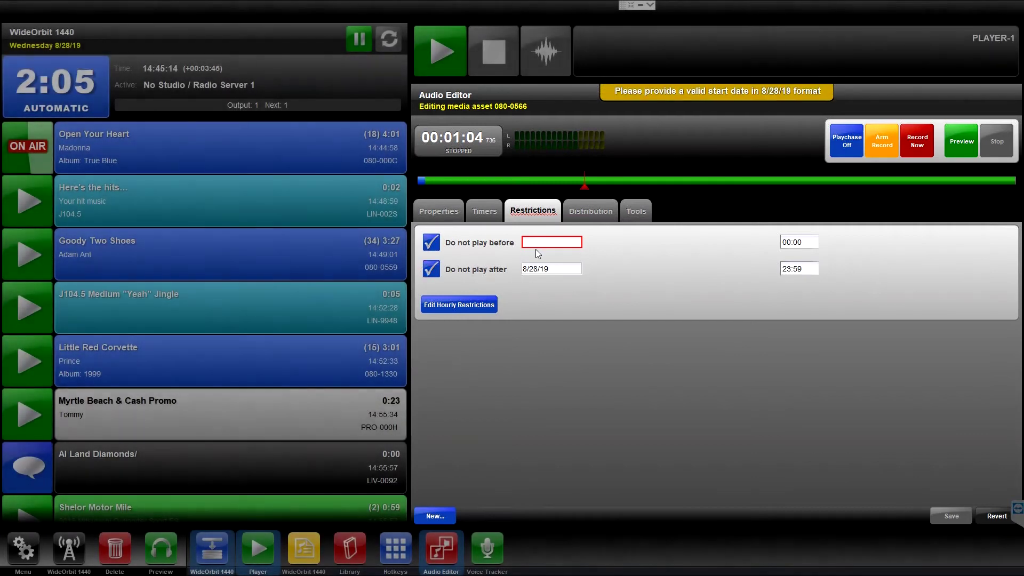
click(431, 269)
click(433, 244)
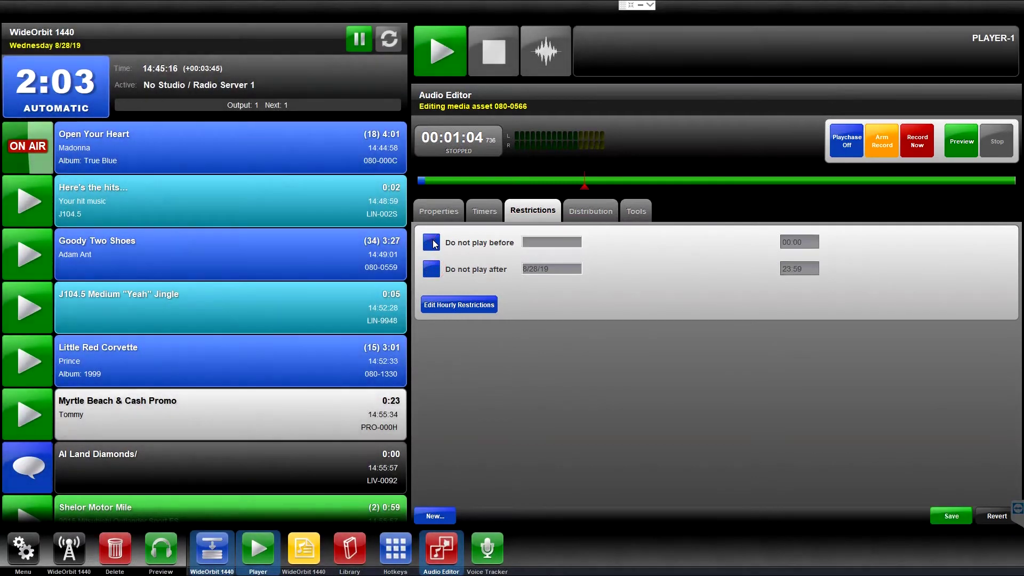
Close Edit Hourly Restrictions unchanged, then view the Distribution and Tools pages.
click(441, 305)
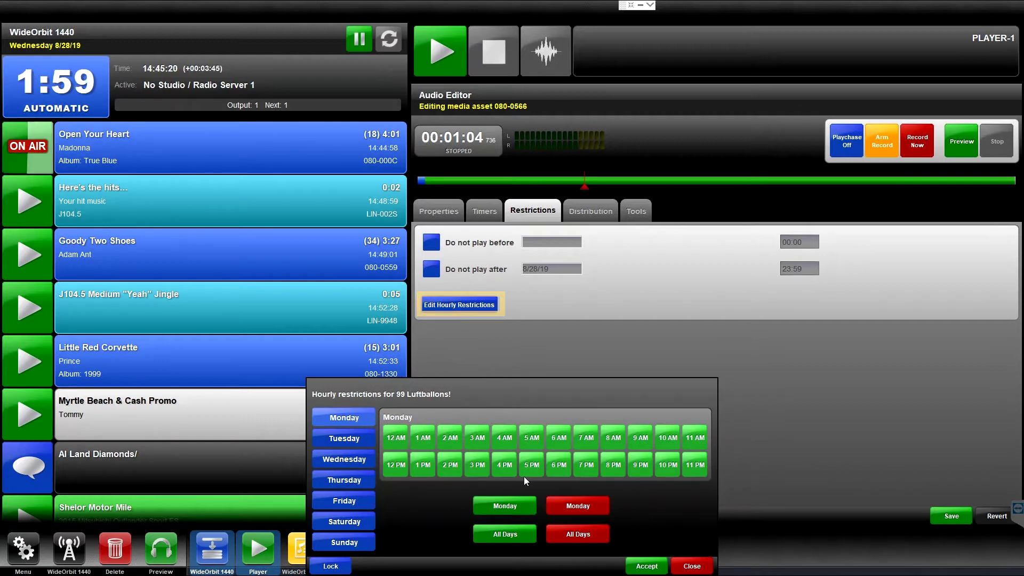
click(646, 566)
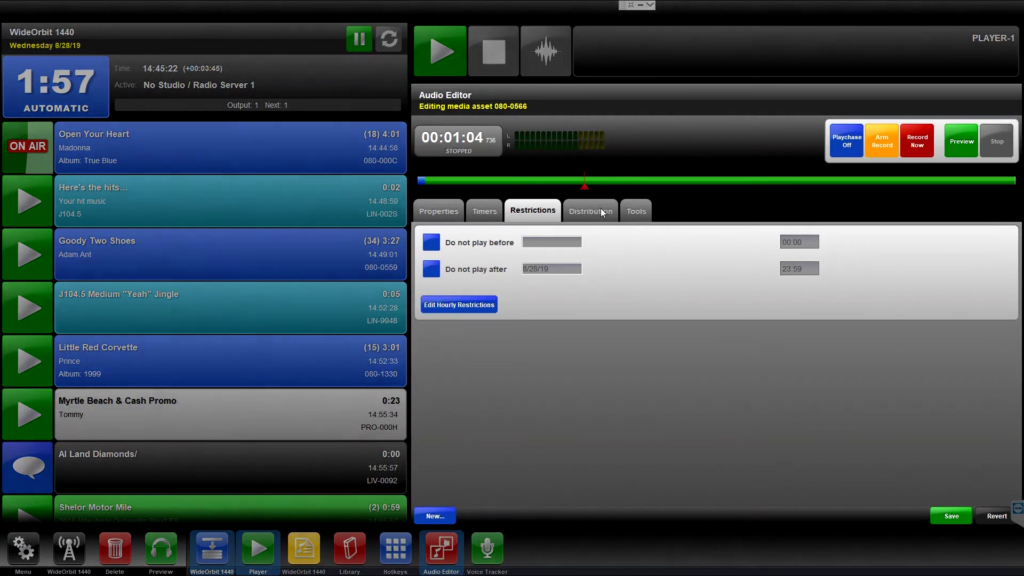
click(601, 212)
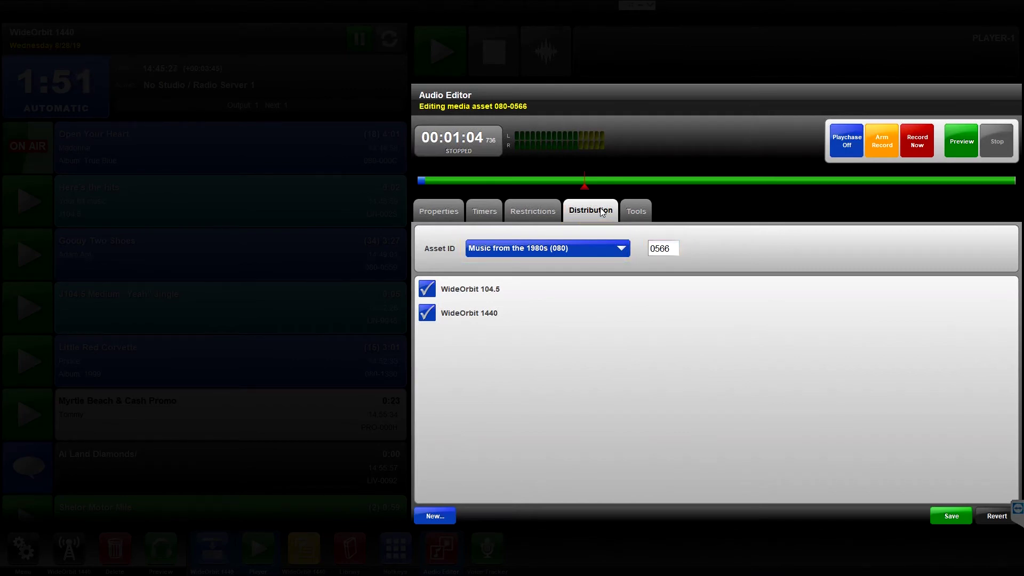
click(634, 213)
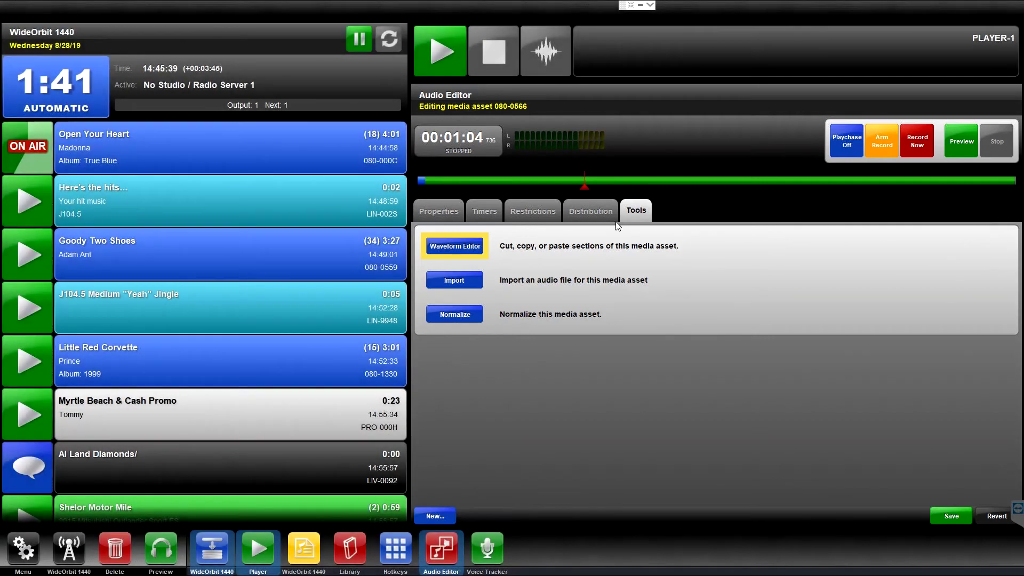
Open and close the Waveform Editor, Import and Normalize tools without changes.
click(464, 245)
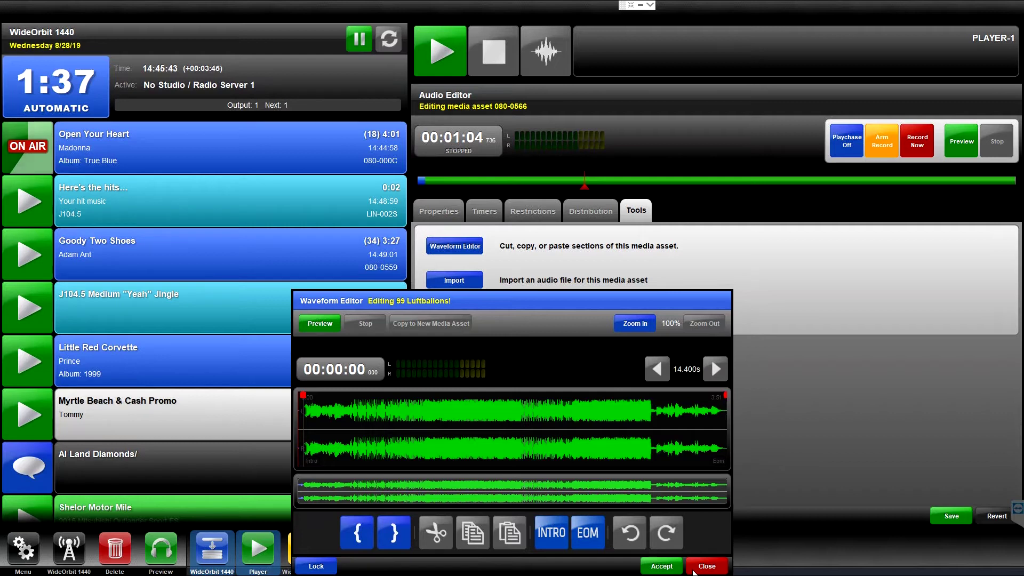
click(706, 567)
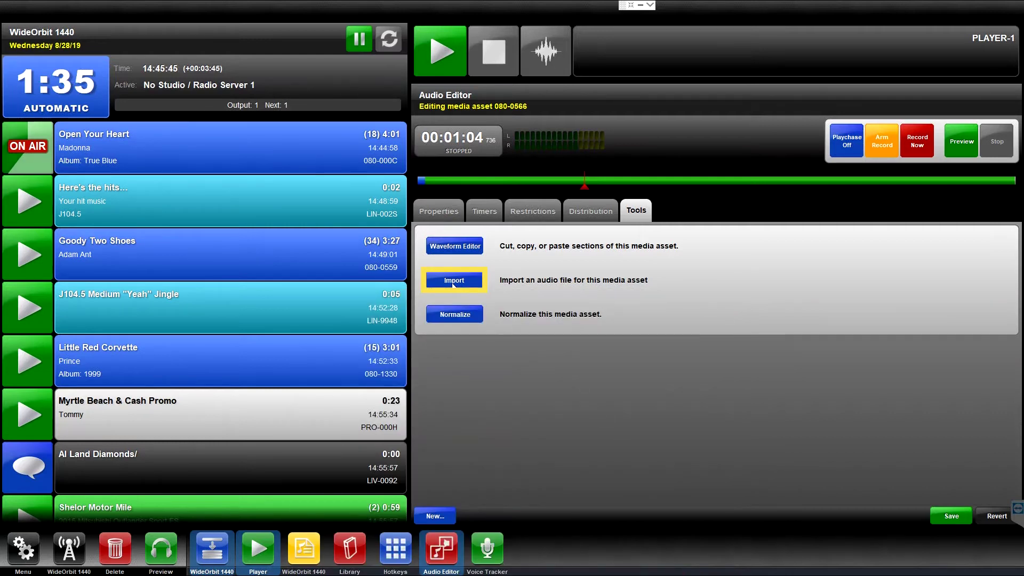
click(453, 285)
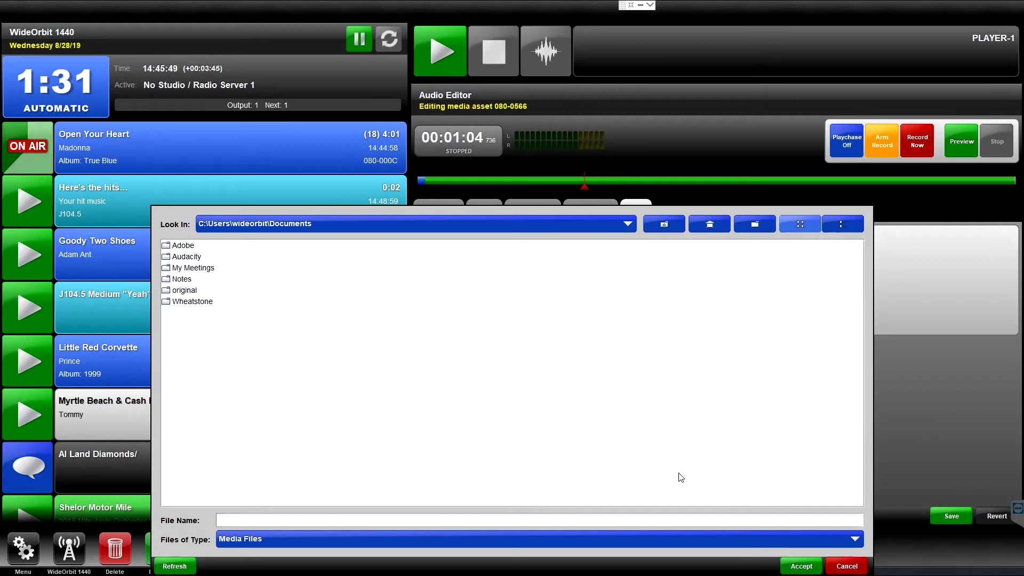
click(836, 567)
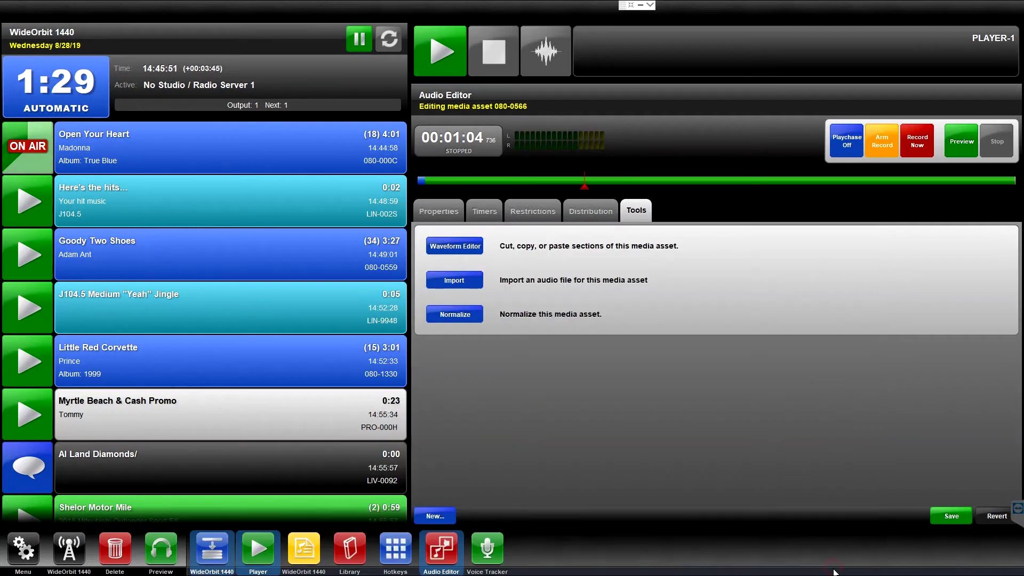
click(462, 318)
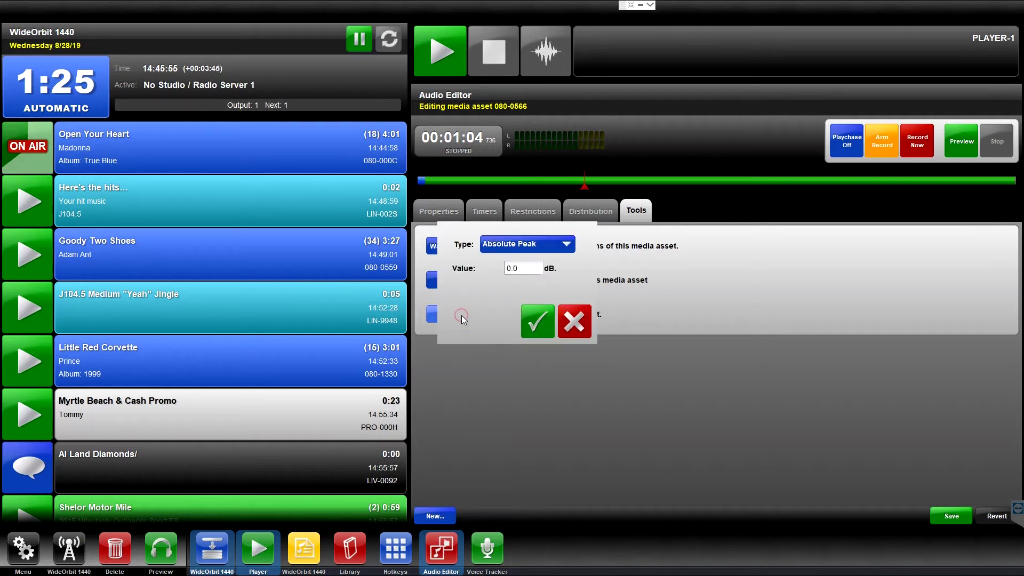
click(566, 324)
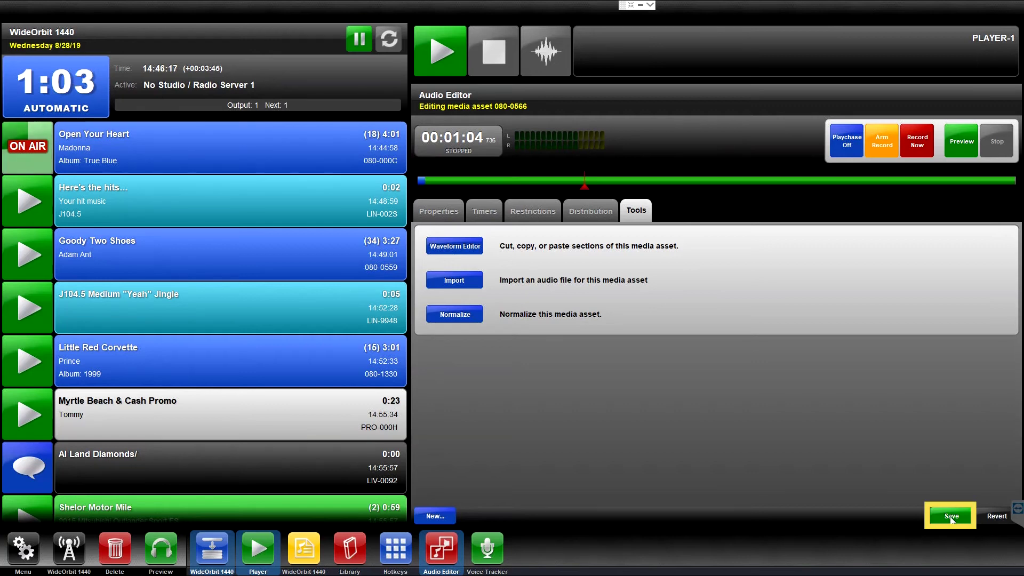
Save media asset 080-0566 so it is committed and the editor clears.
click(952, 517)
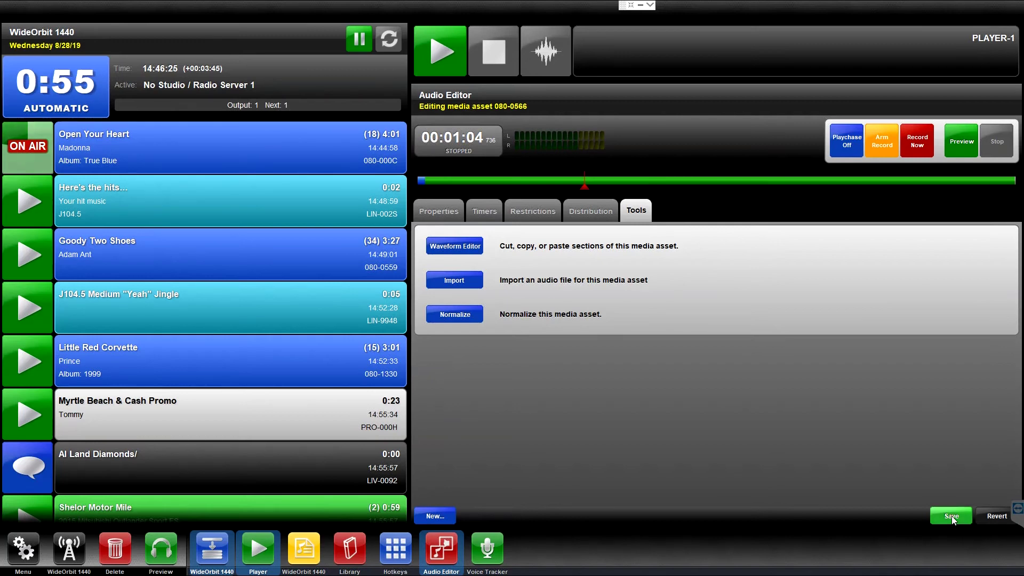
click(951, 516)
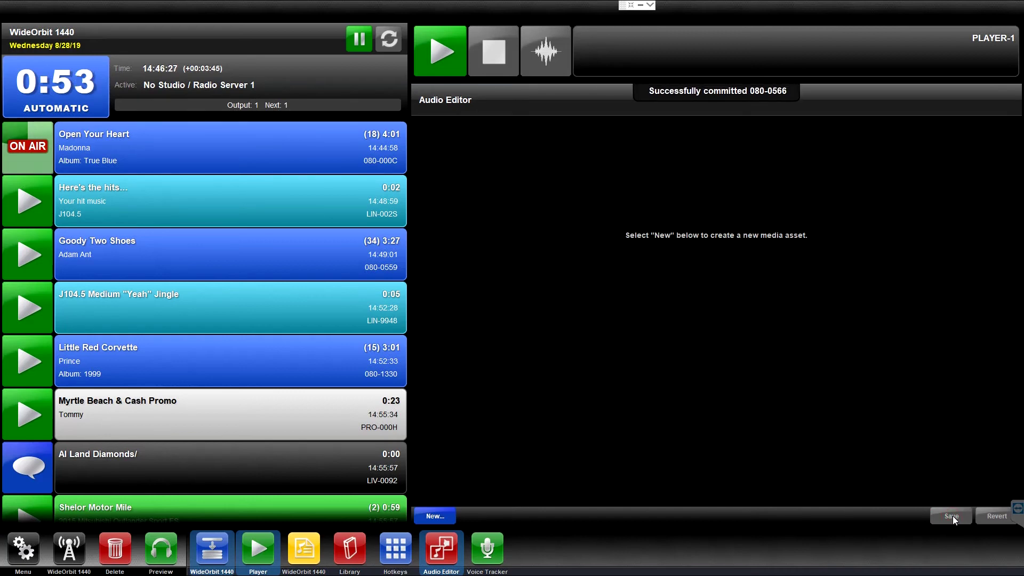